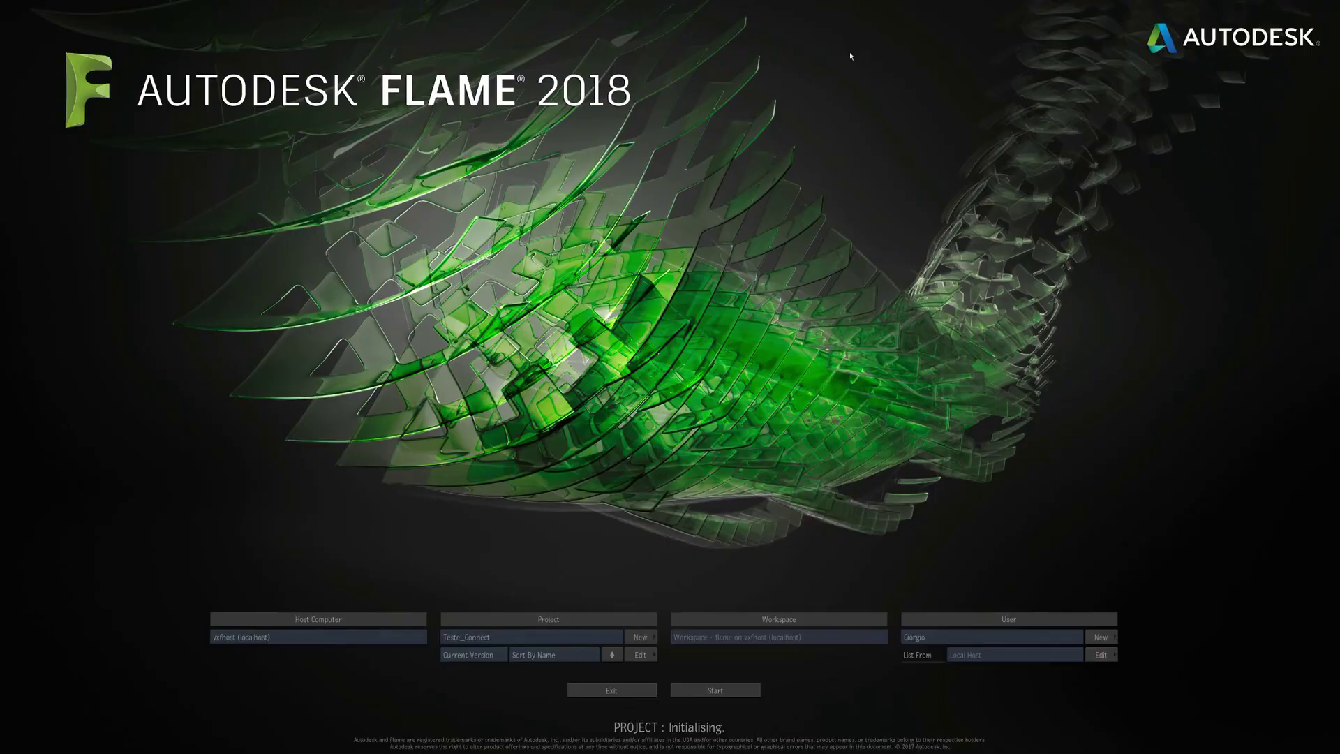
- Start the project so Batch loads with the Action scene of image layers
{"action": "left_click", "coordinate": [673, 692]}
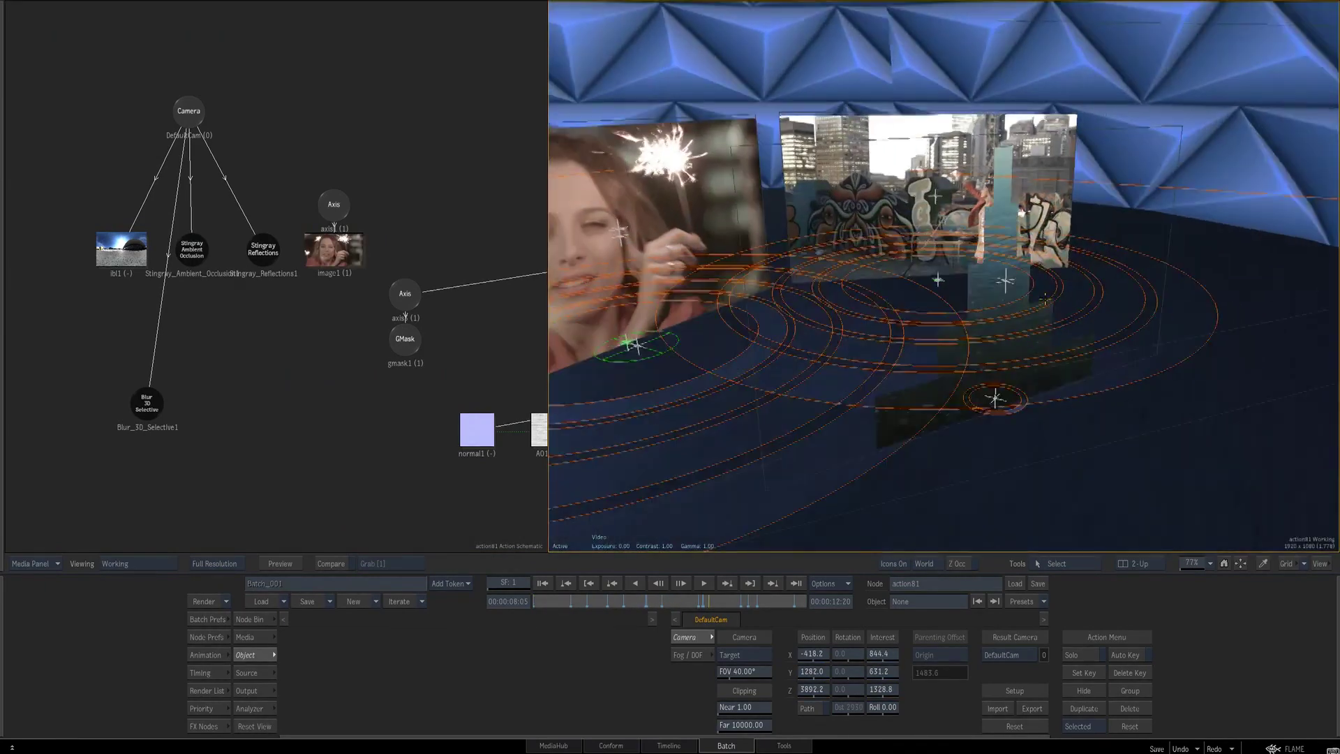
- Scrub through the camera flythrough, then view the render99 clip on its own
{"action": "left_click_drag", "start_coordinate": [544, 606], "coordinate": [743, 600]}
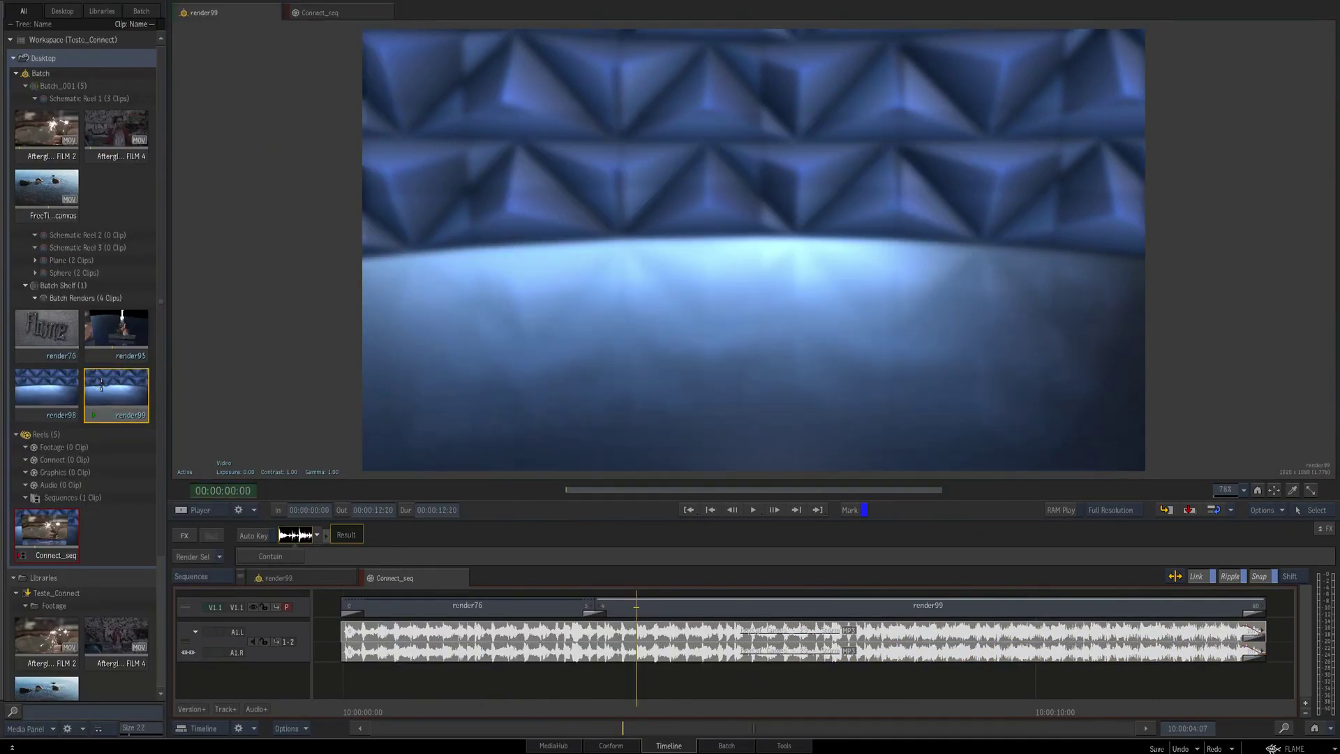
{"action": "left_click", "coordinate": [281, 578]}
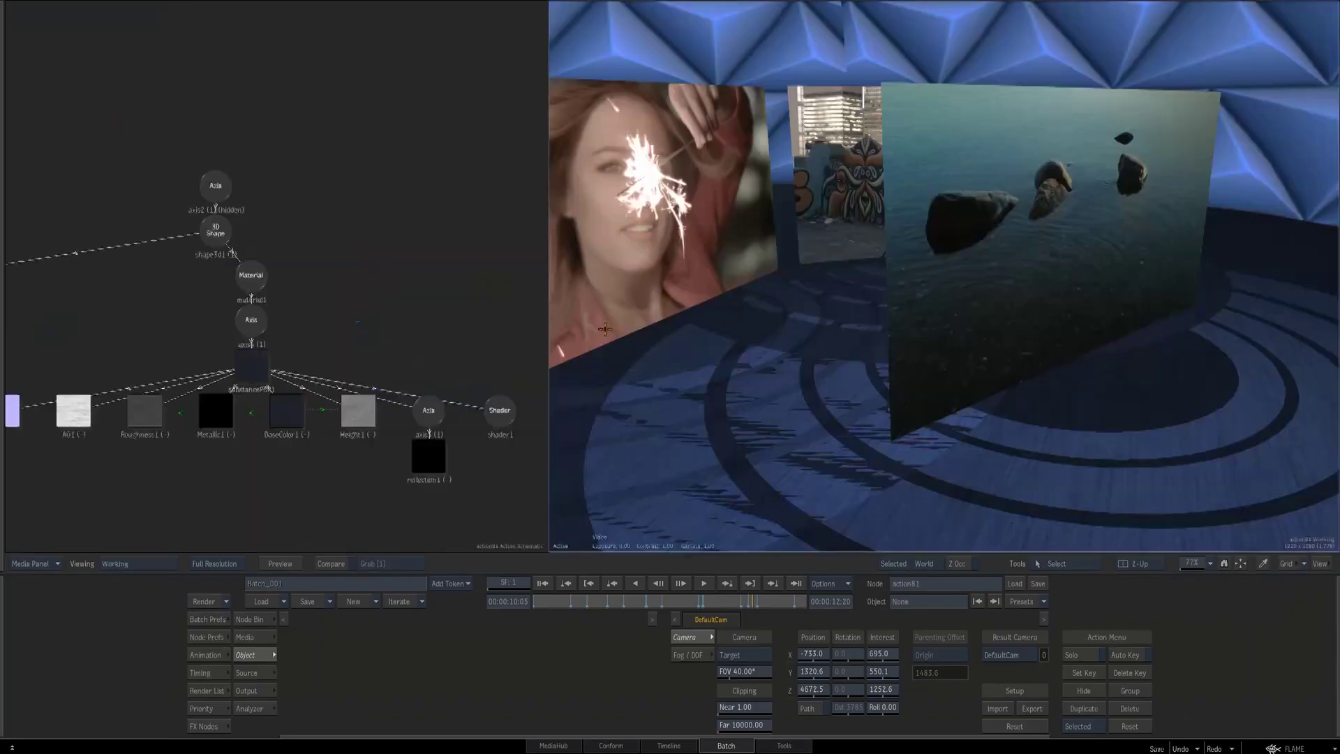
- Switch the viewer to the Batch Schematic node graph
{"action": "key", "text": "Tab"}
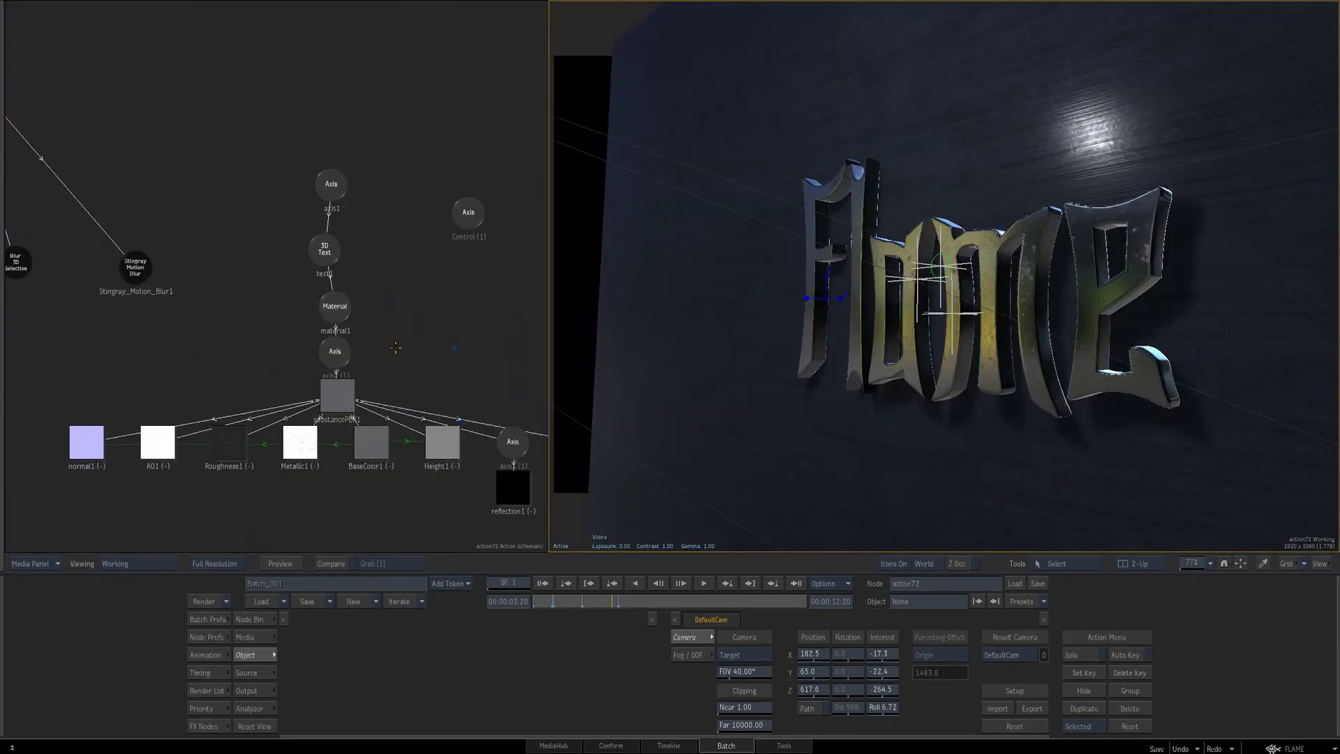
- Show the Action Schematic full screen and frame all its nodes
{"action": "key", "text": "F1"}
{"action": "key", "text": "F4"}
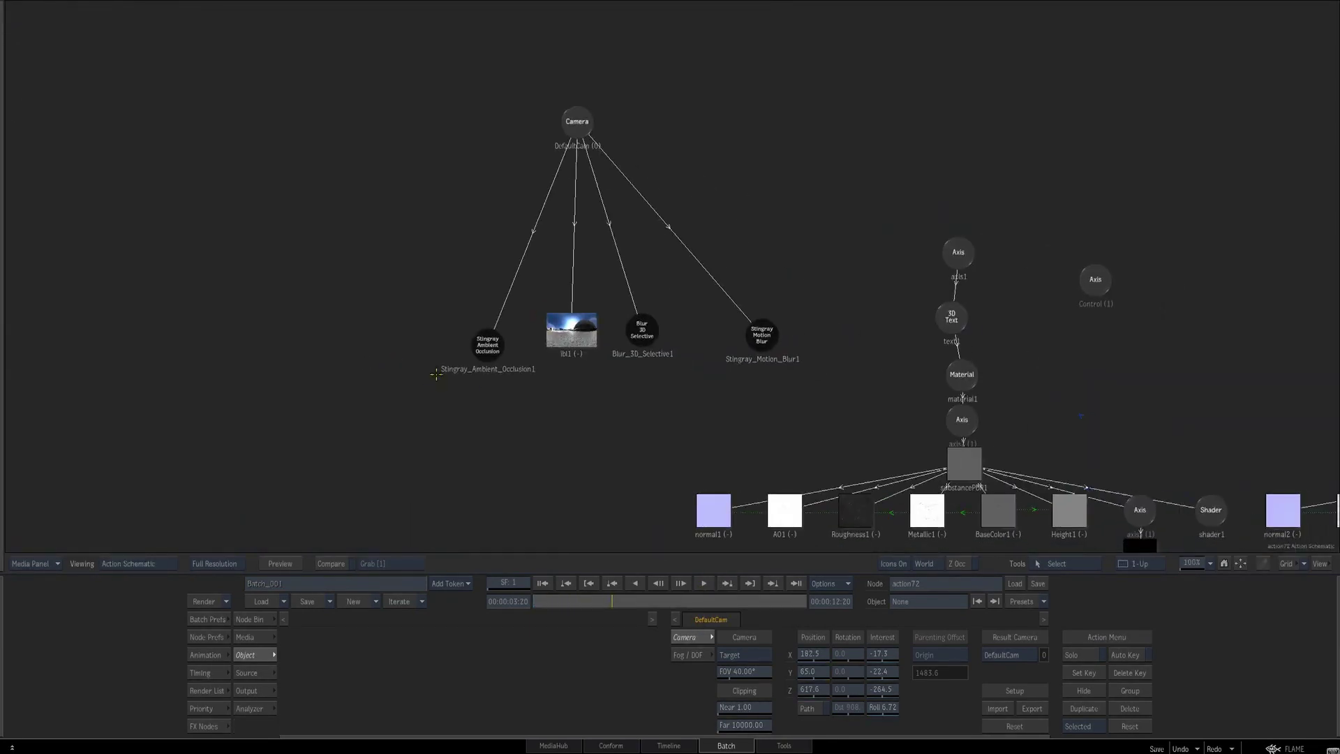
{"action": "key", "text": "f"}
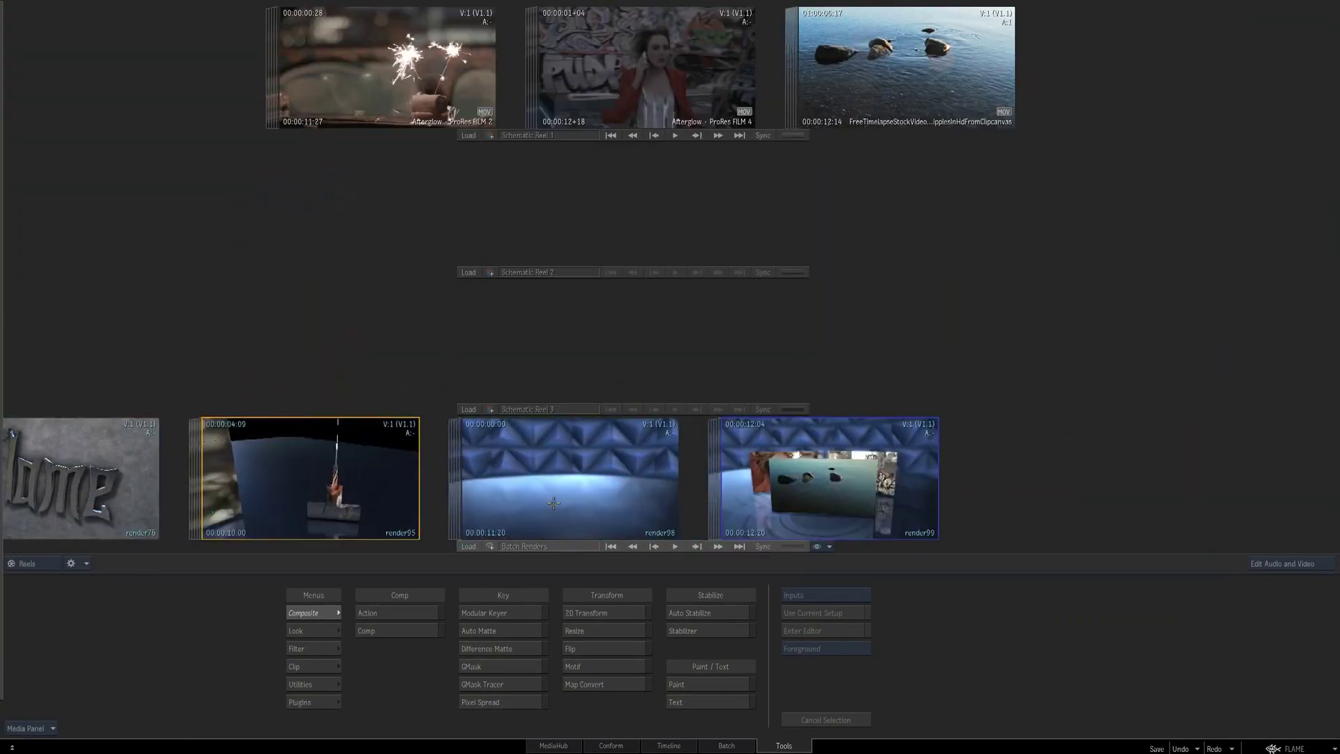
- Play the render98 clip full screen in the Player
{"action": "double_click", "coordinate": [554, 503]}
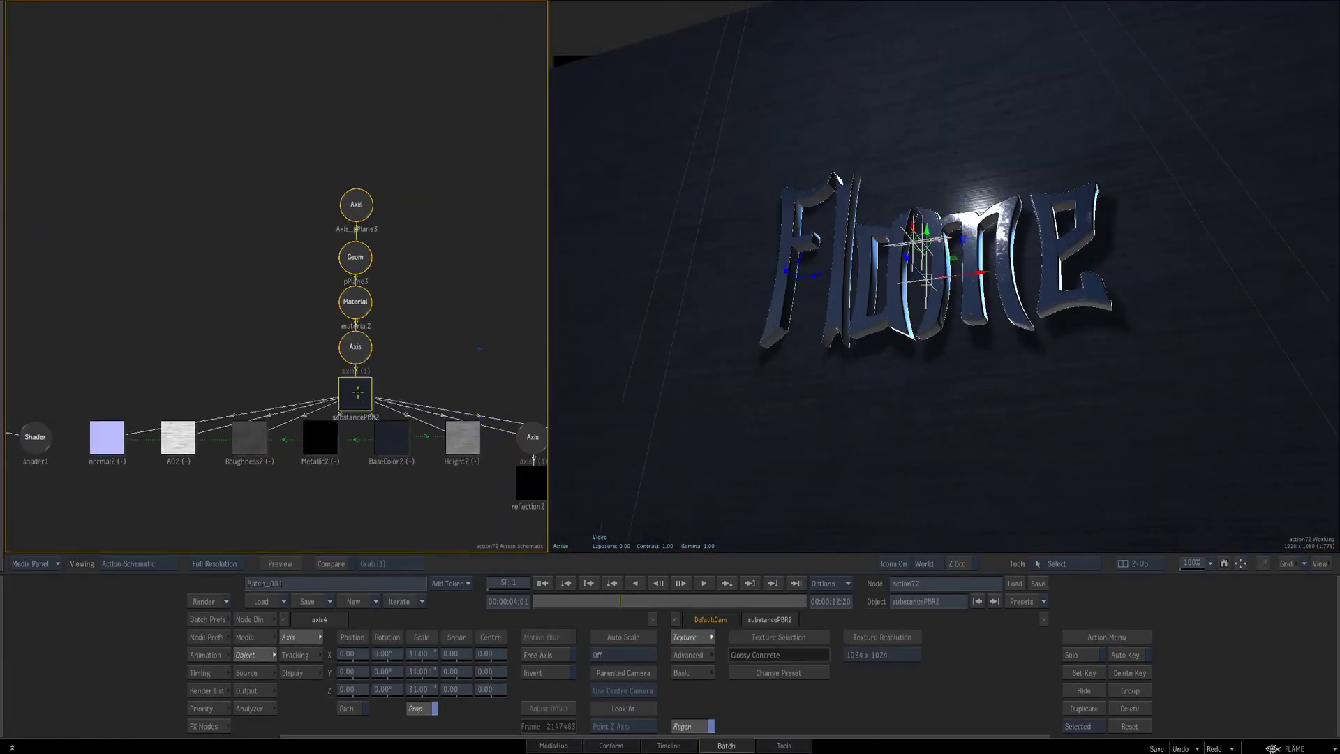
- Apply the ground_gravel_asphalt PBR preset and preview the textured text at earlier frames
{"action": "left_click", "coordinate": [794, 671]}
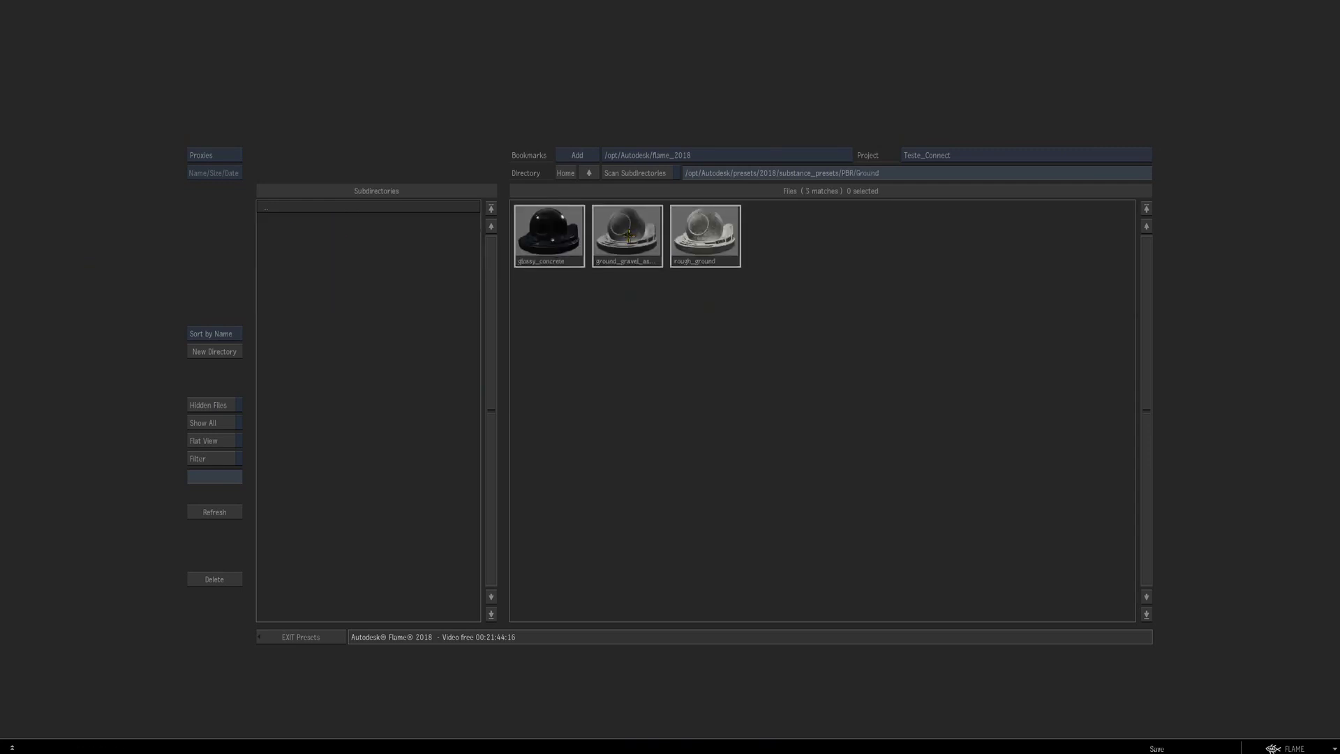
{"action": "double_click", "coordinate": [629, 238]}
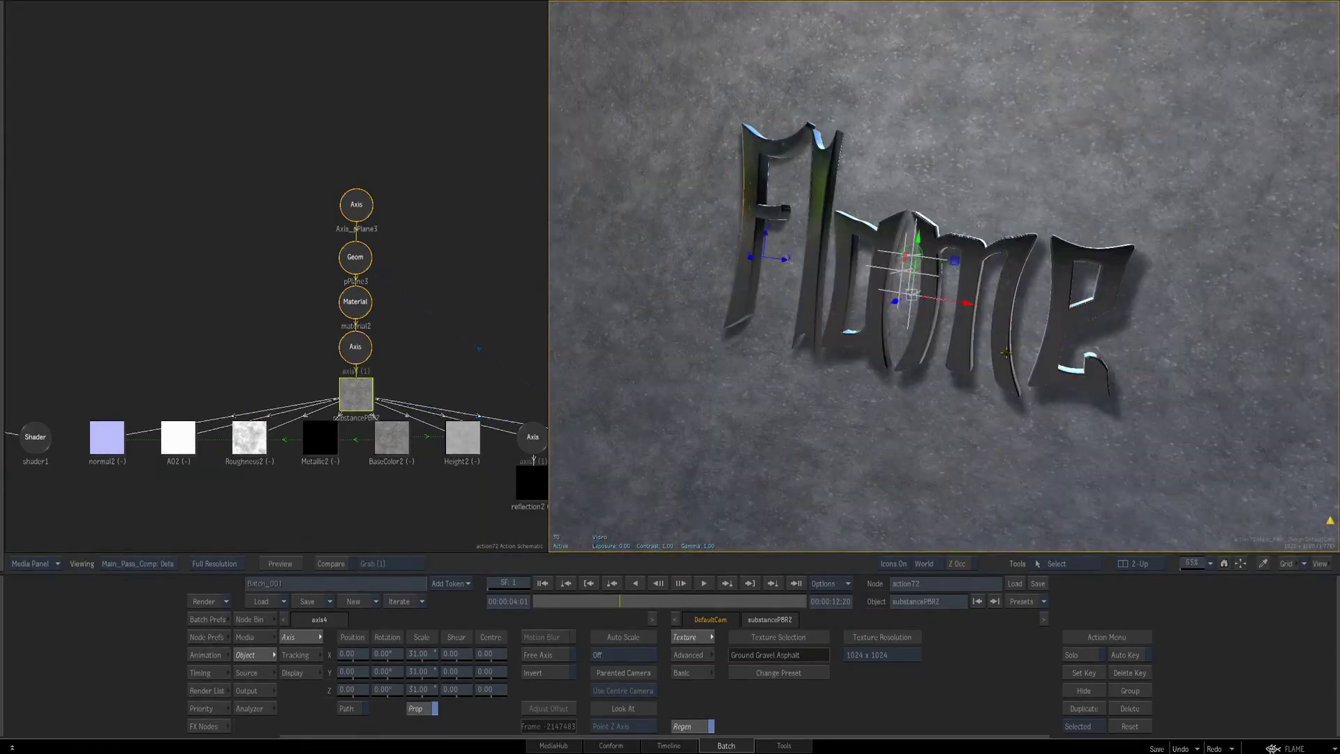
{"action": "left_click", "coordinate": [566, 600]}
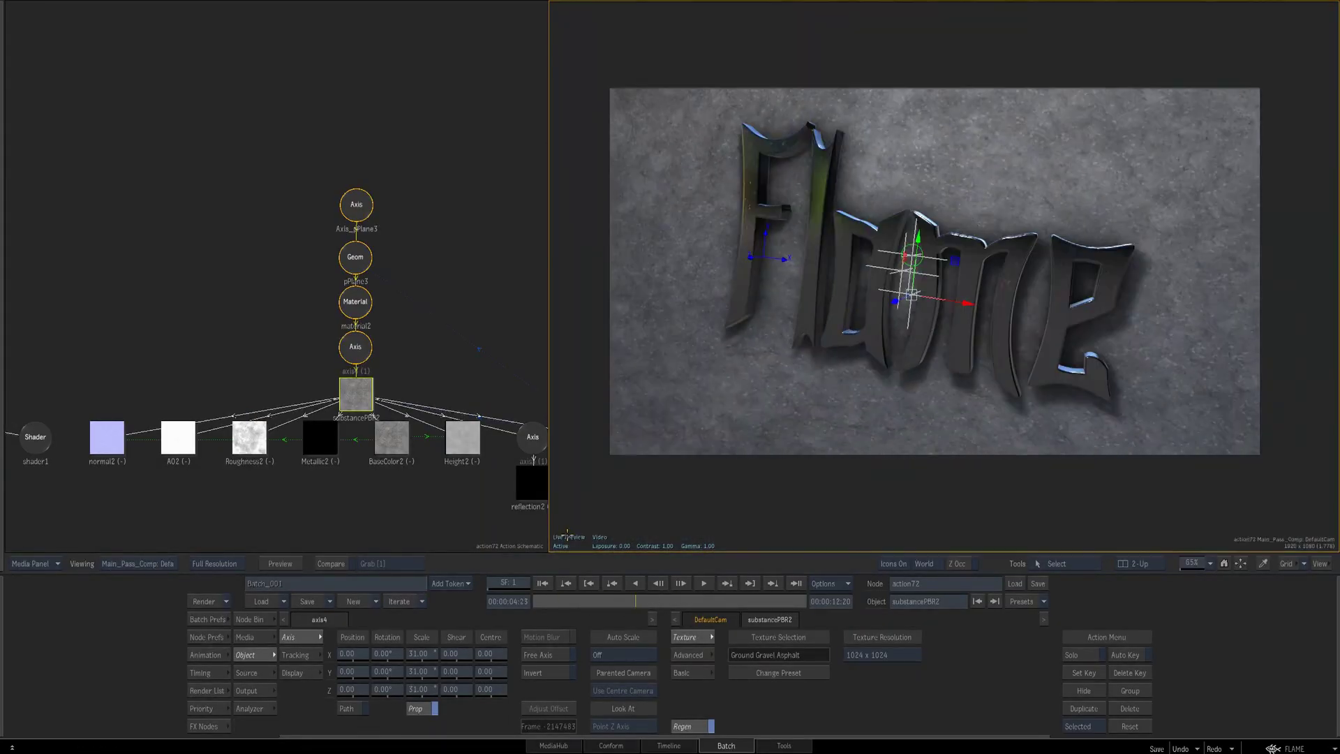
{"action": "left_click", "coordinate": [555, 599]}
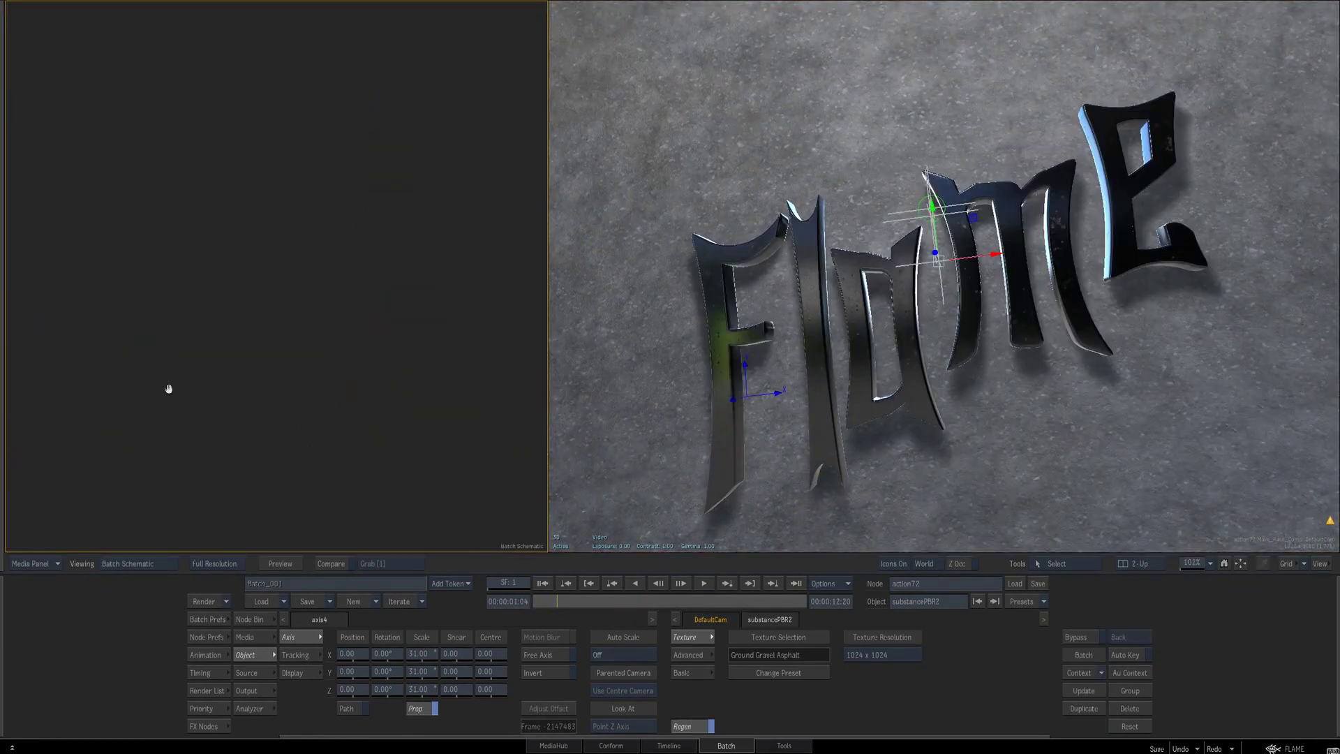